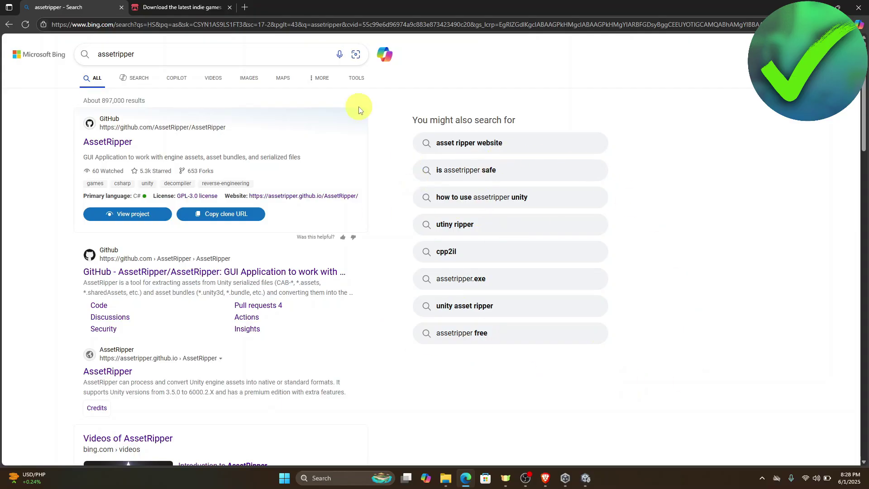
Step: Open the AssetRipper GitHub repository from the search results
click(148, 58)
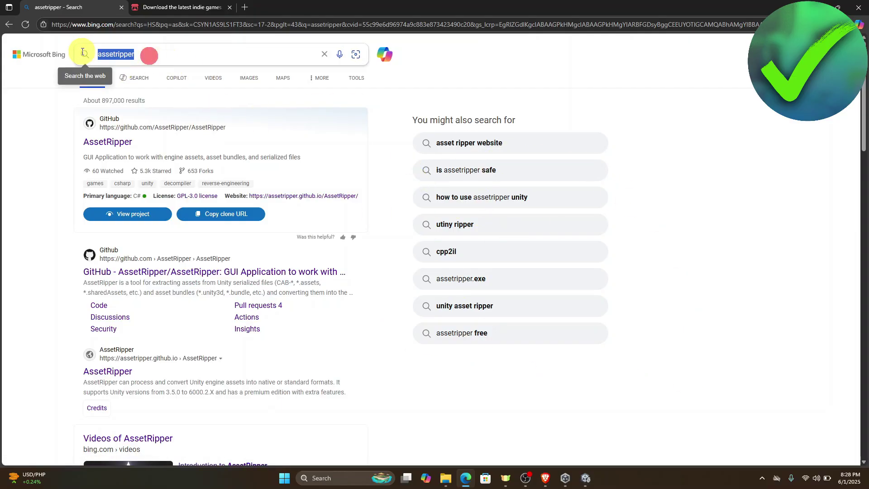
click(155, 54)
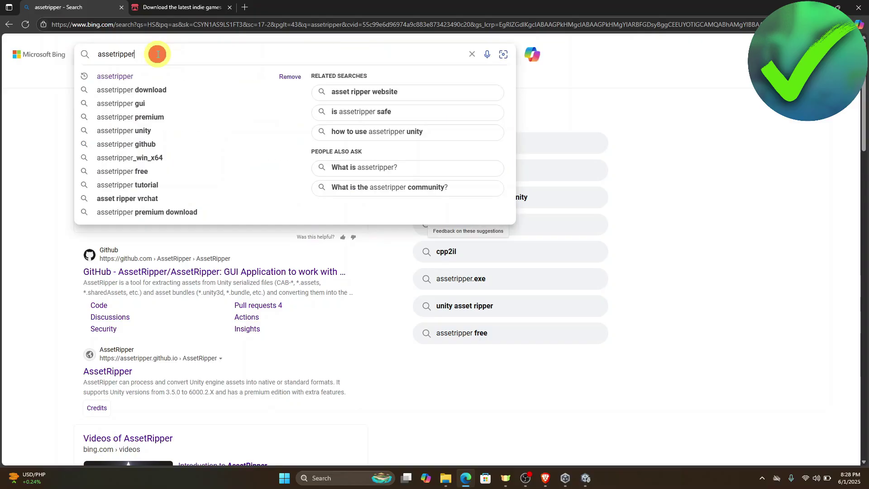
click(29, 233)
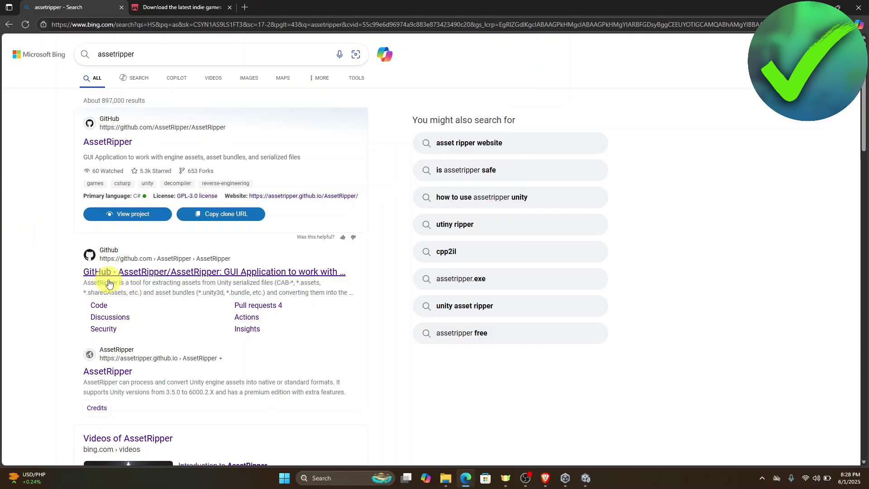
click(136, 273)
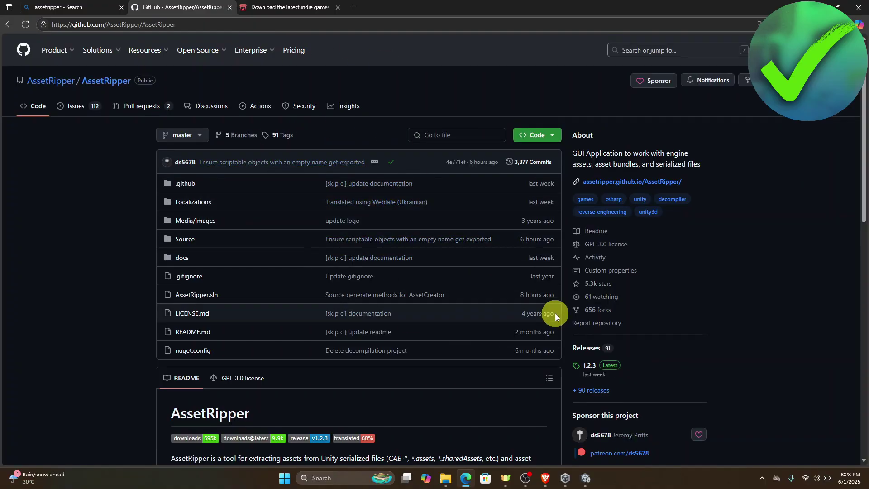
Step: Download AssetRipper_win_x64.zip from the 1.2.3 release's assets
click(593, 366)
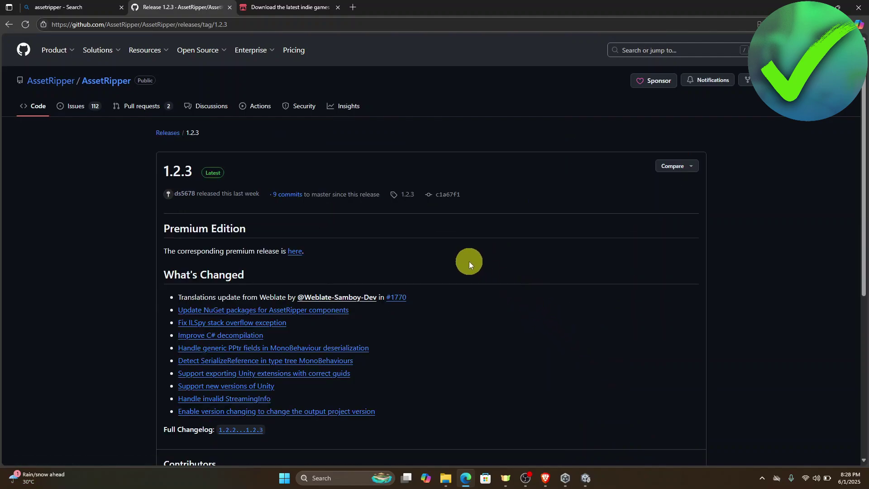
scroll(468, 262, down, 6)
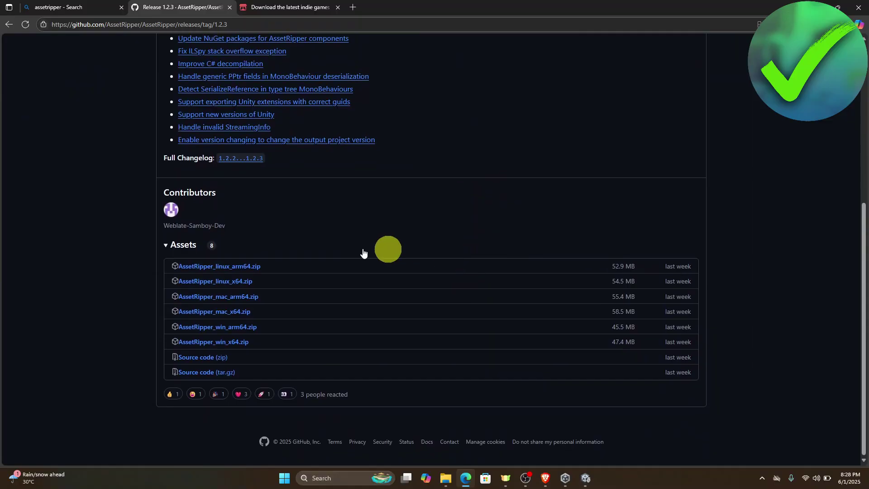
click(235, 345)
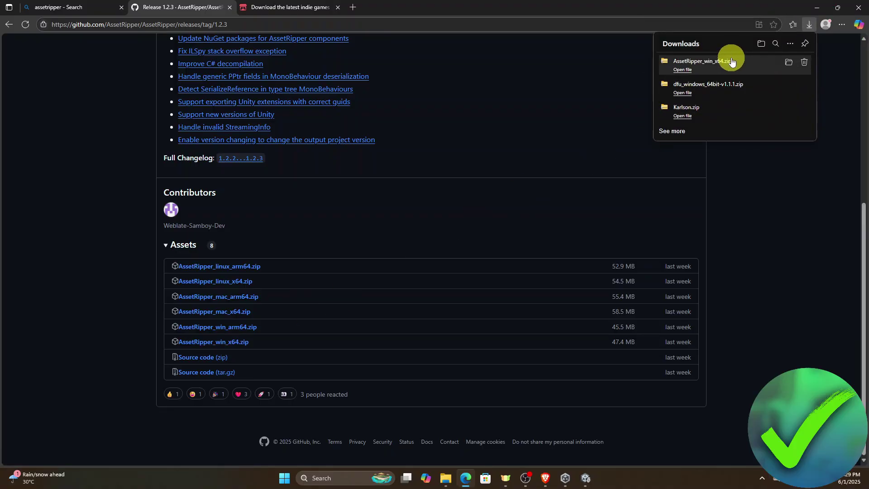
Step: Extract AssetRipper_win_x64.zip into an AssetRipper_win_x64 folder in Downloads
click(789, 64)
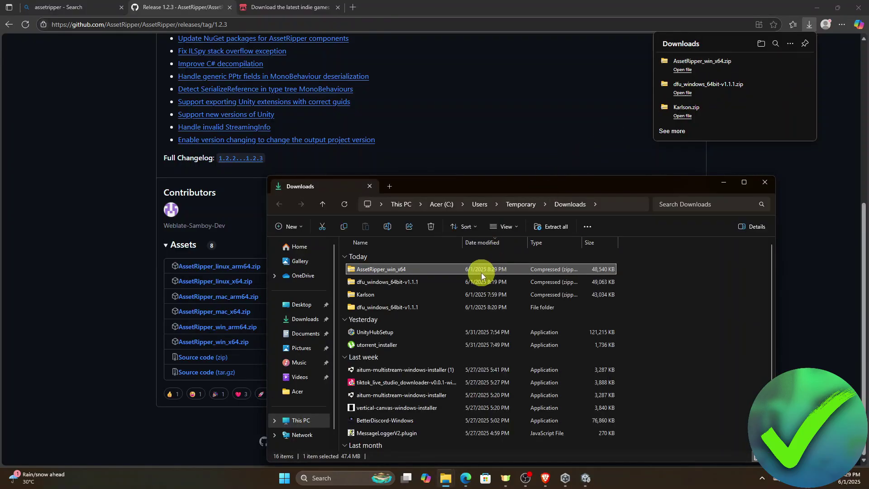
click(481, 273)
right_click(482, 272)
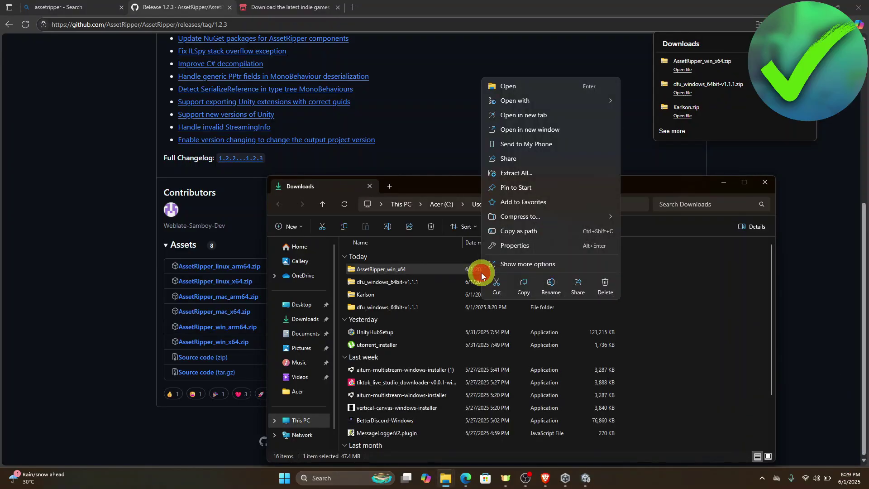
click(536, 172)
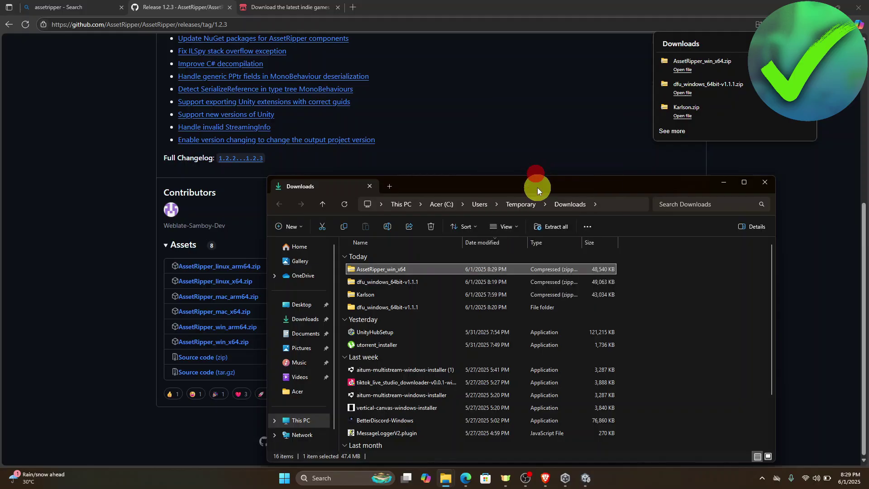
click(515, 325)
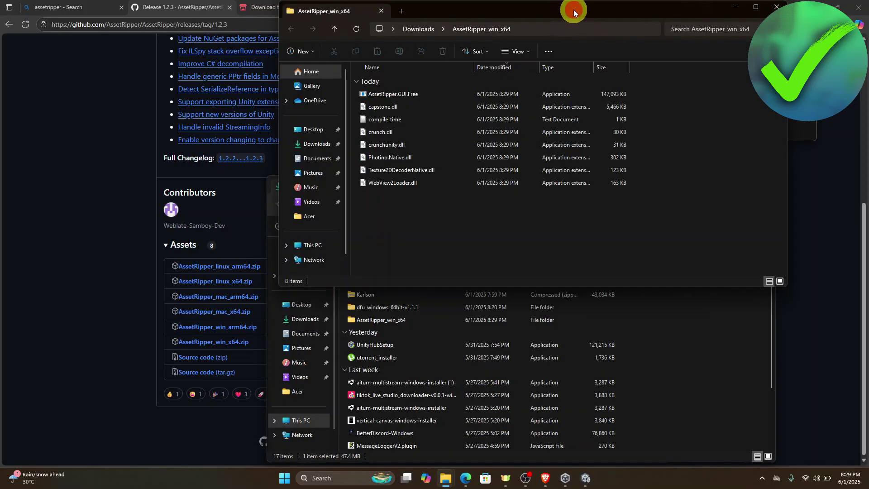
drag(574, 12, 547, 49)
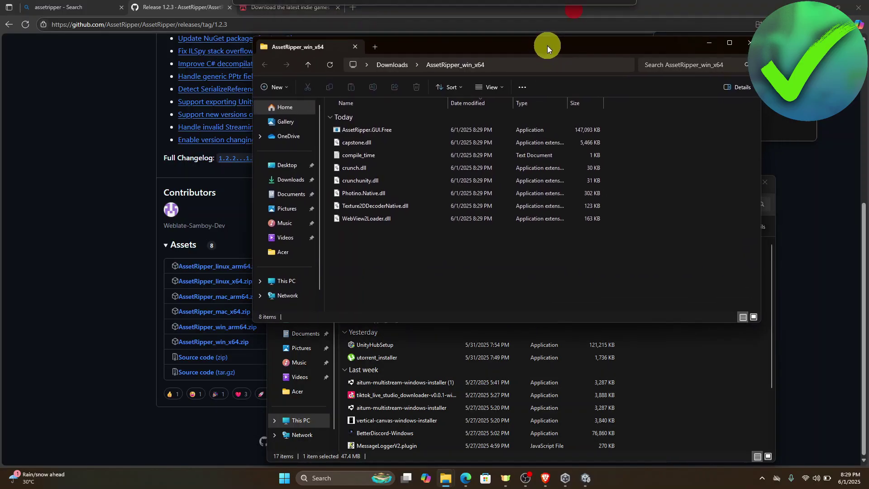
Step: Launch AssetRipper.GUI.Free, then switch back to the itch.io browser tab
double_click(471, 134)
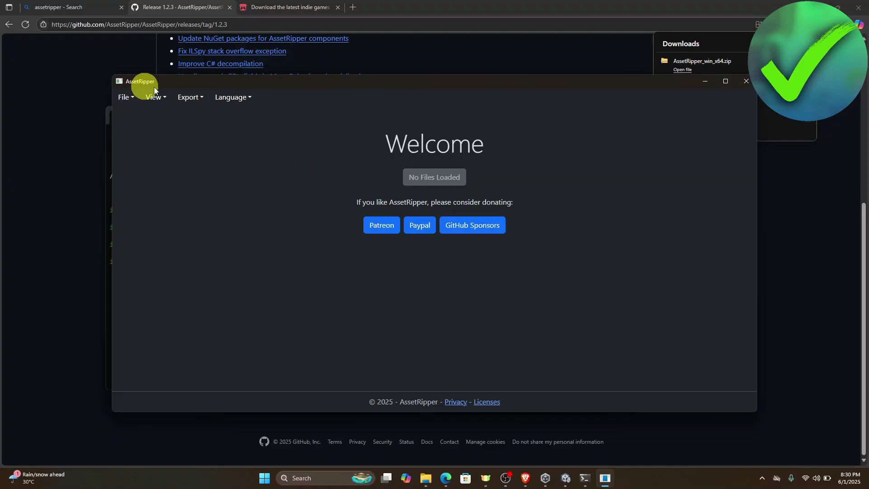
click(314, 6)
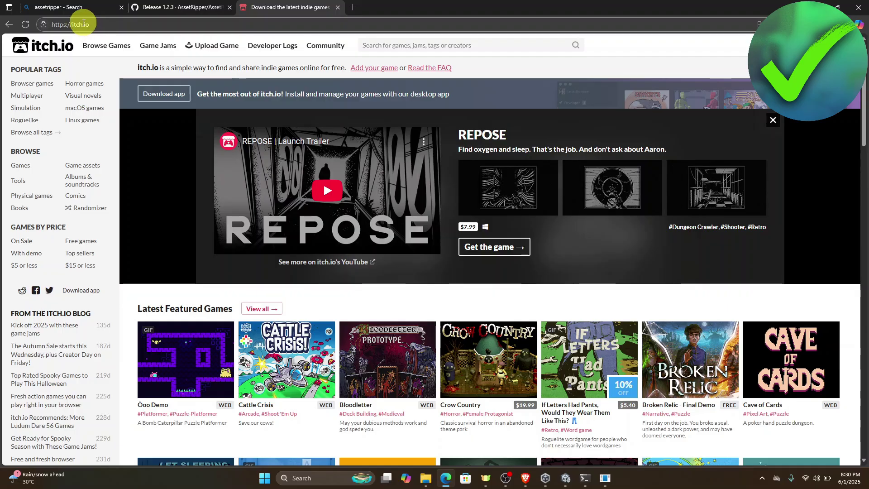
Step: Search itch.io for 'karlso' and open the KARLSON game page
scroll(472, 206, down, 3)
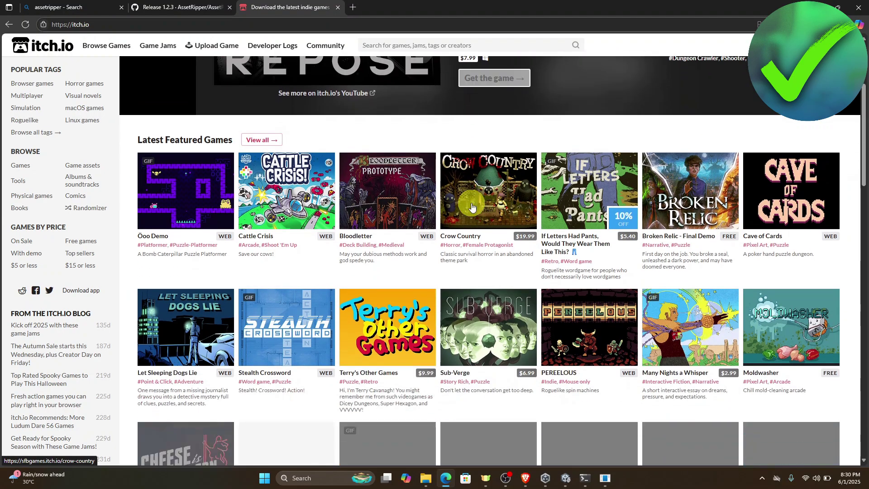
scroll(471, 204, down, 1)
scroll(471, 204, up, 4)
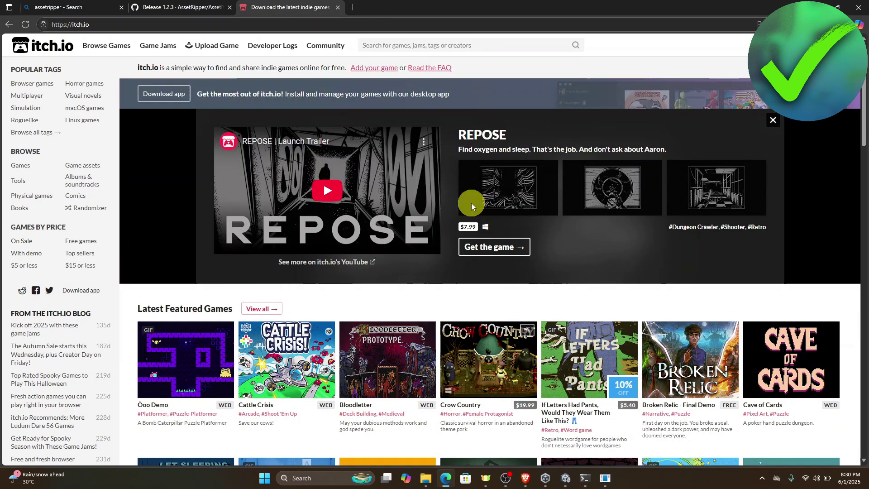
click(444, 49)
text(kar)
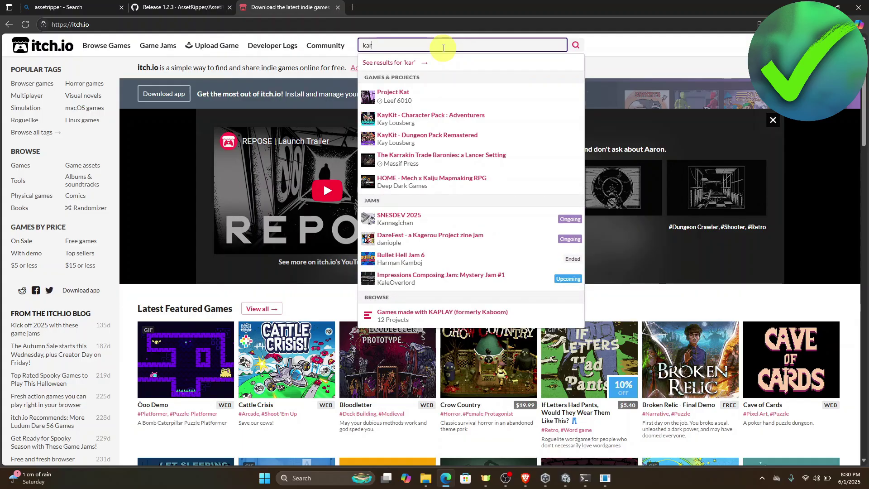
text(lson)
key(Return)
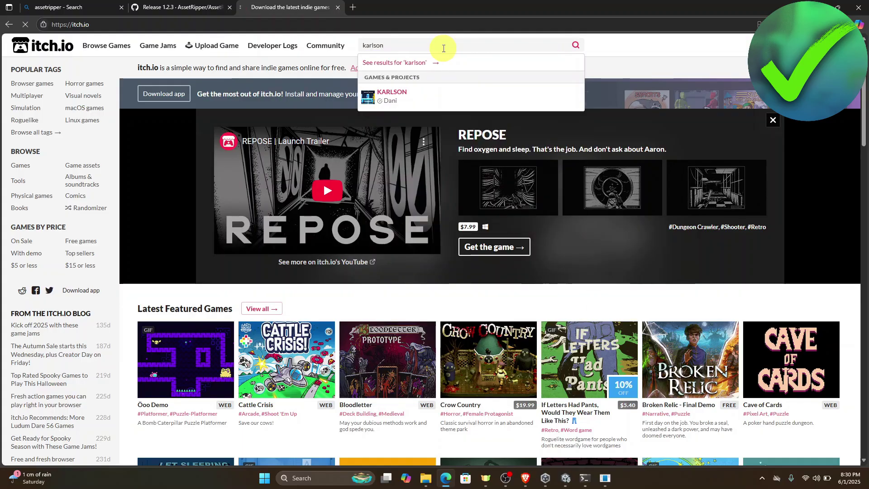
click(63, 192)
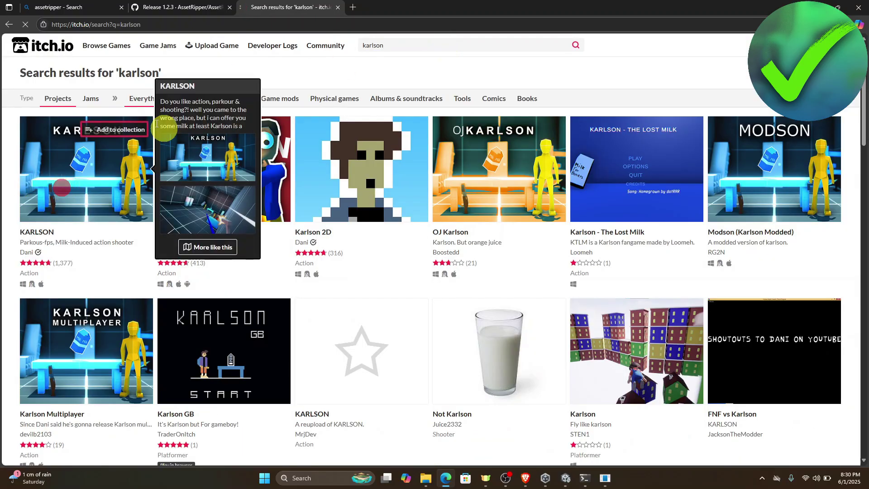
Step: Scroll to KARLSON's download options and show Edge's recent downloads with Karlson.zip
scroll(401, 213, down, 4)
scroll(400, 213, down, 3)
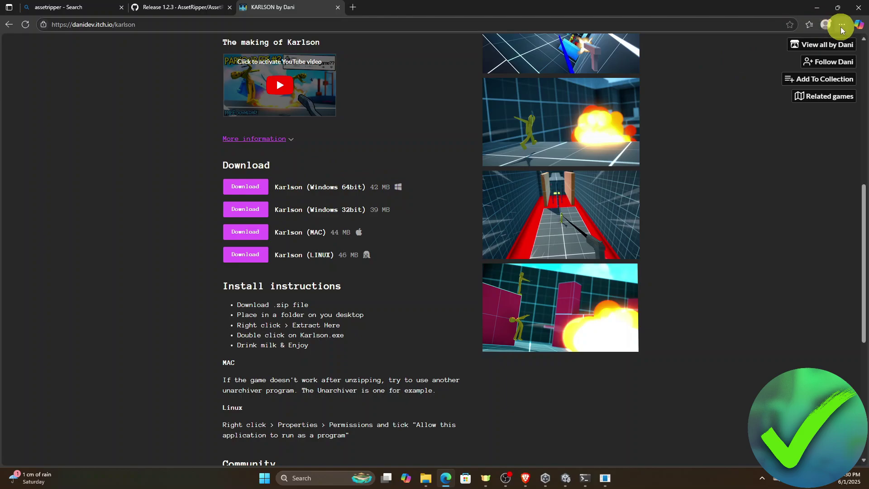
click(840, 26)
click(754, 166)
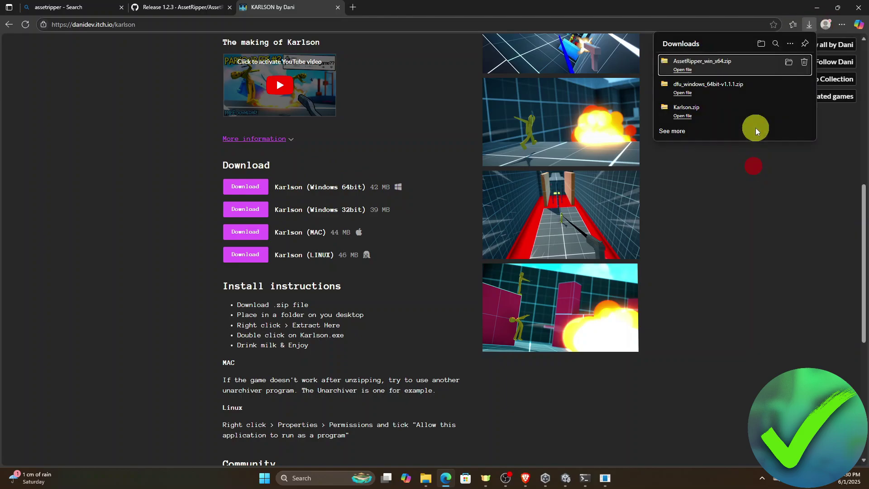
Step: Extract Karlson.zip into a Karlson folder in Downloads
click(788, 111)
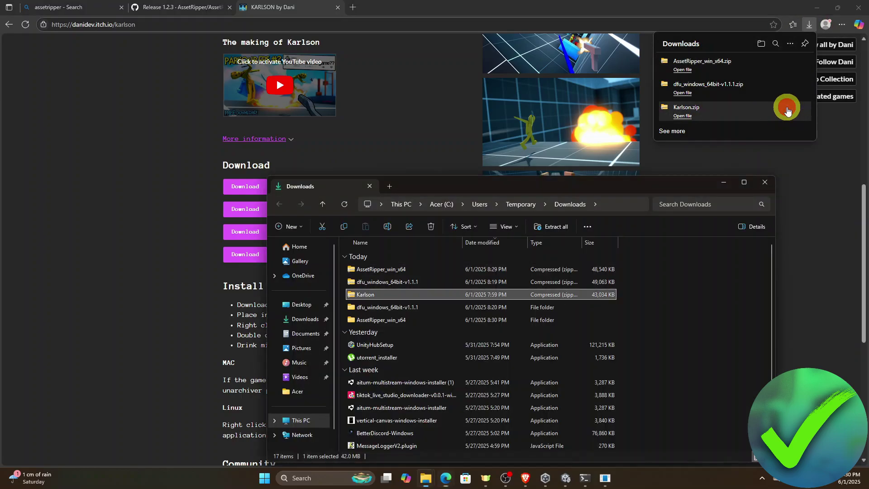
right_click(494, 293)
click(559, 192)
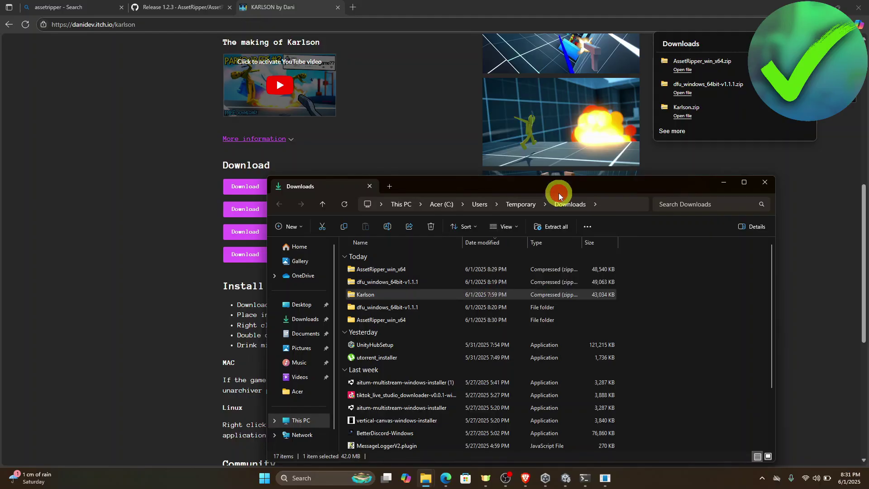
click(516, 323)
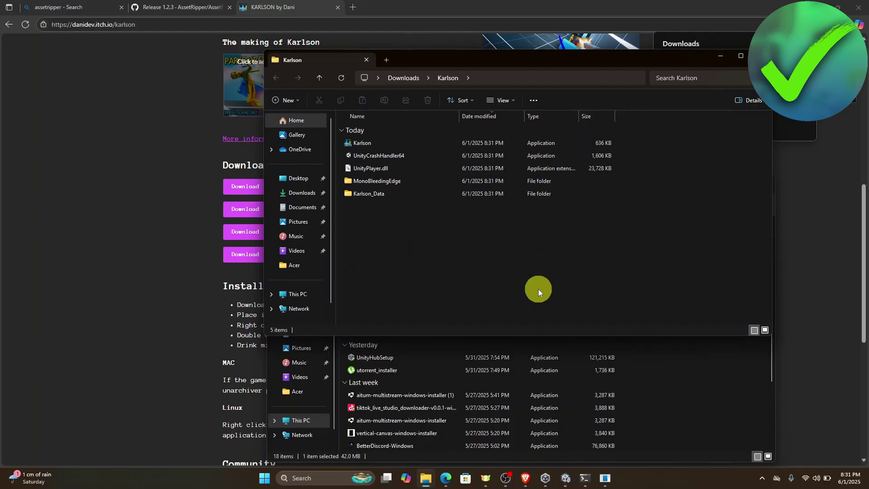
Step: Load Karlson.exe from Downloads\Karlson into AssetRipper
click(602, 482)
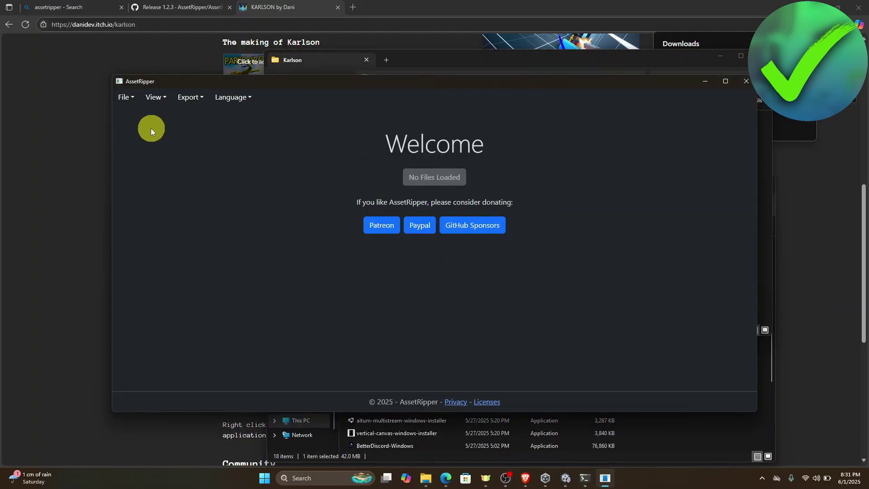
click(124, 97)
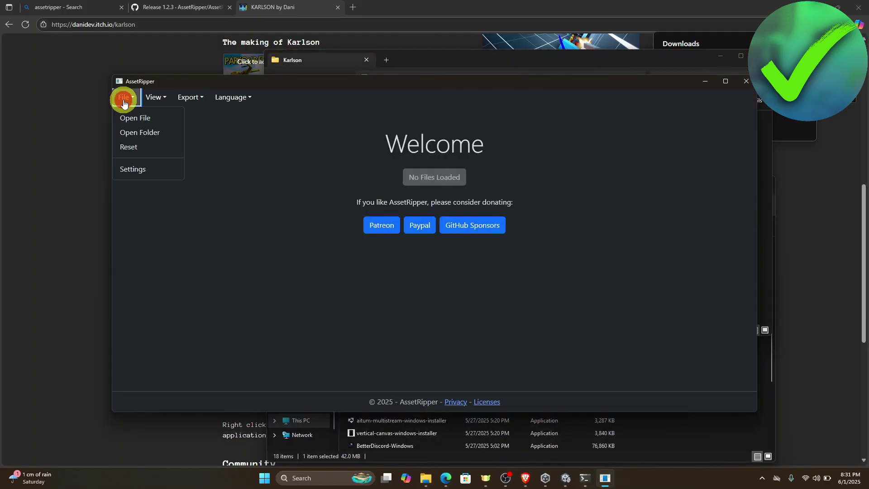
click(150, 119)
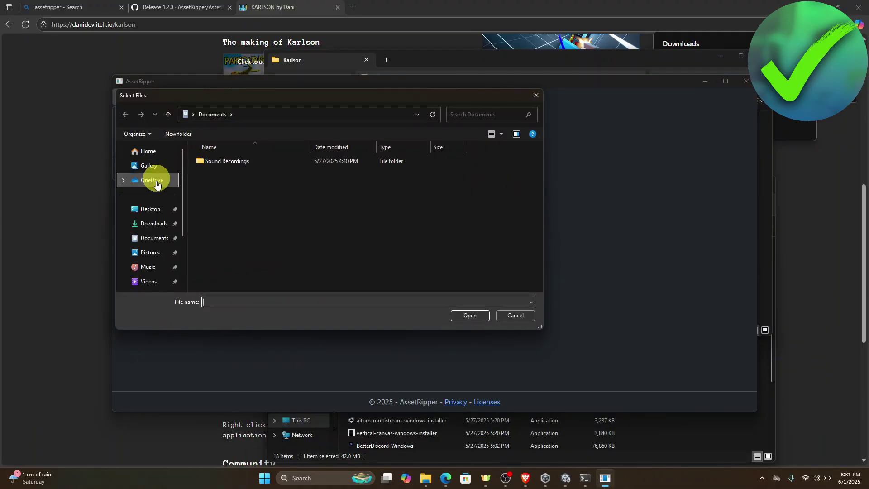
click(153, 222)
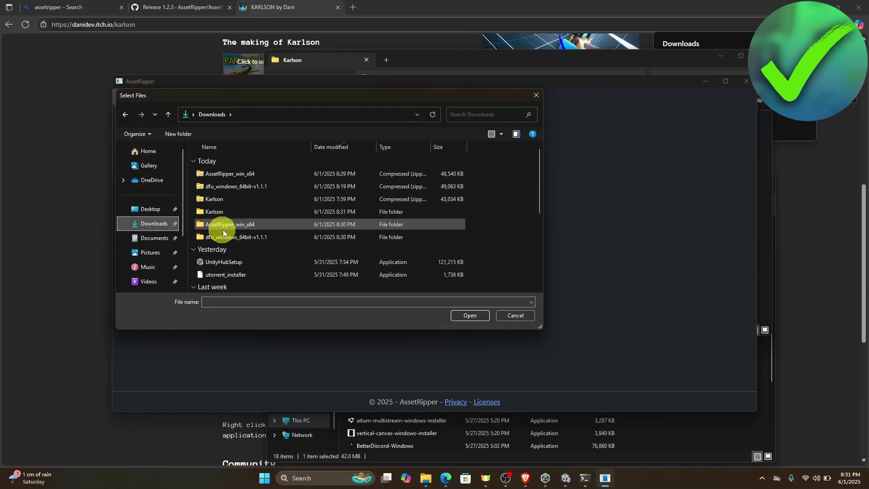
double_click(282, 210)
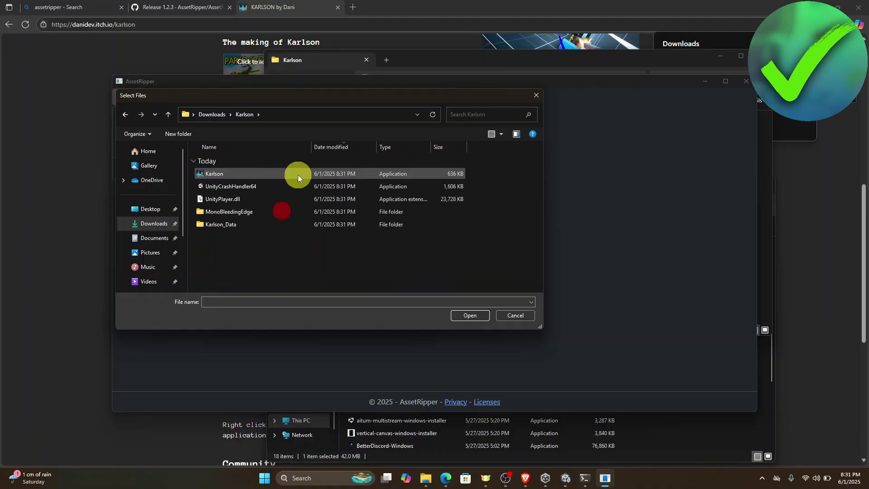
double_click(325, 174)
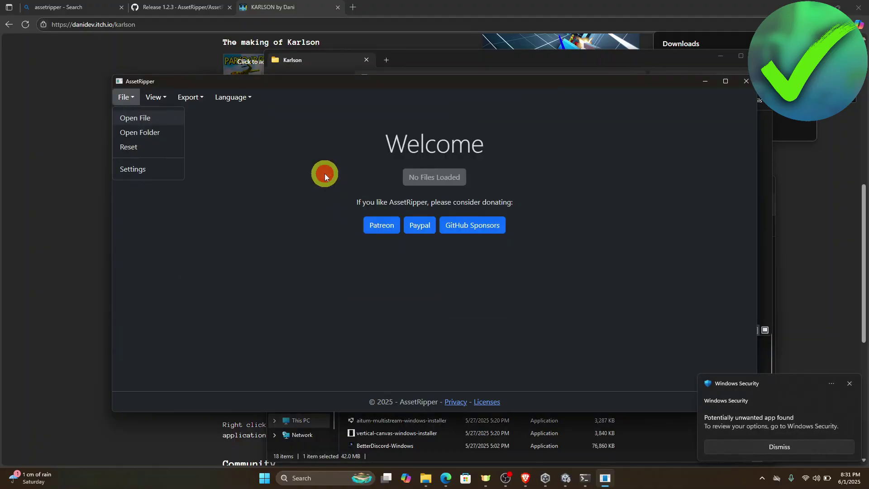
Step: View Karlson's loaded bundles and asset collections in AssetRipper
click(425, 181)
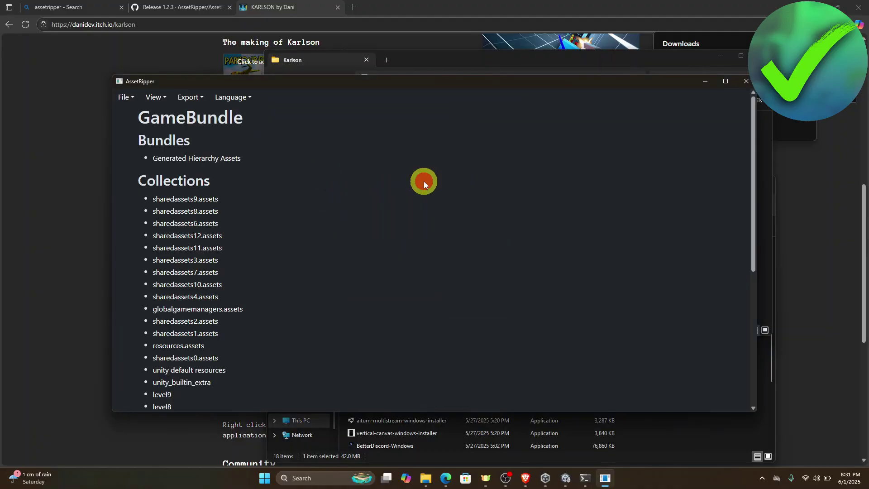
scroll(207, 238, down, 5)
scroll(206, 238, up, 6)
scroll(204, 233, down, 10)
scroll(204, 233, up, 10)
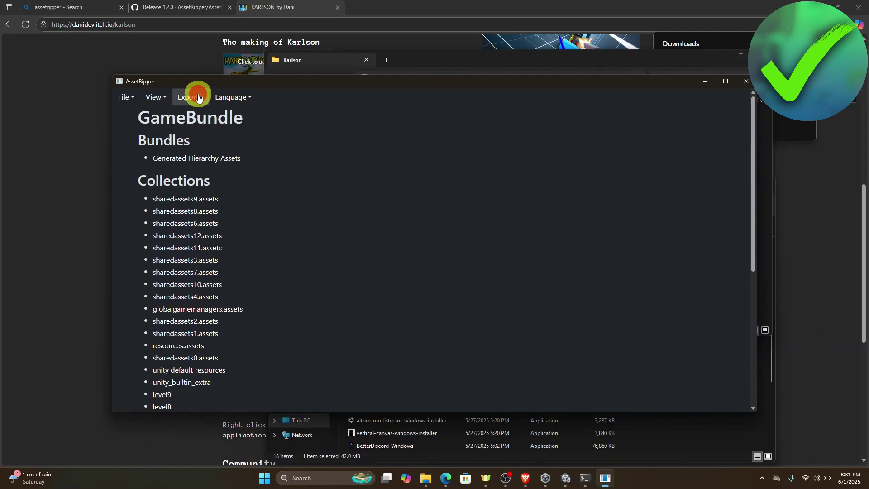
Step: Choose Export All Files and begin selecting the export destination folder
click(198, 97)
click(210, 119)
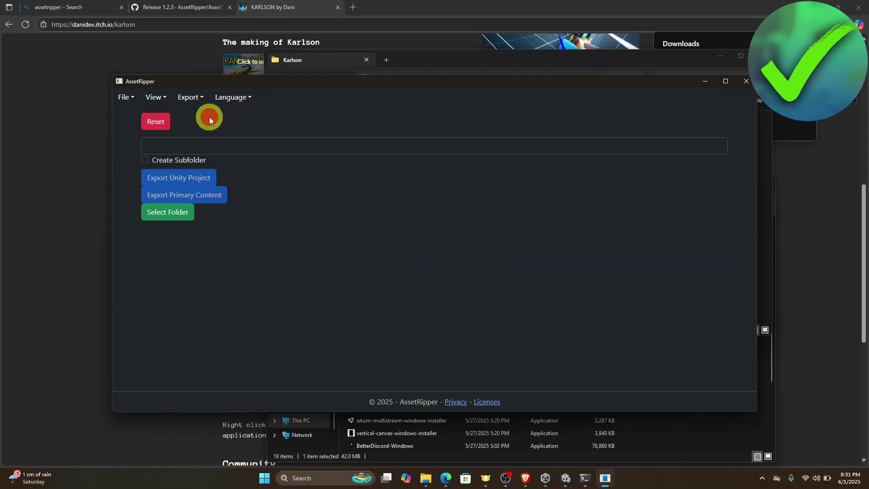
click(176, 211)
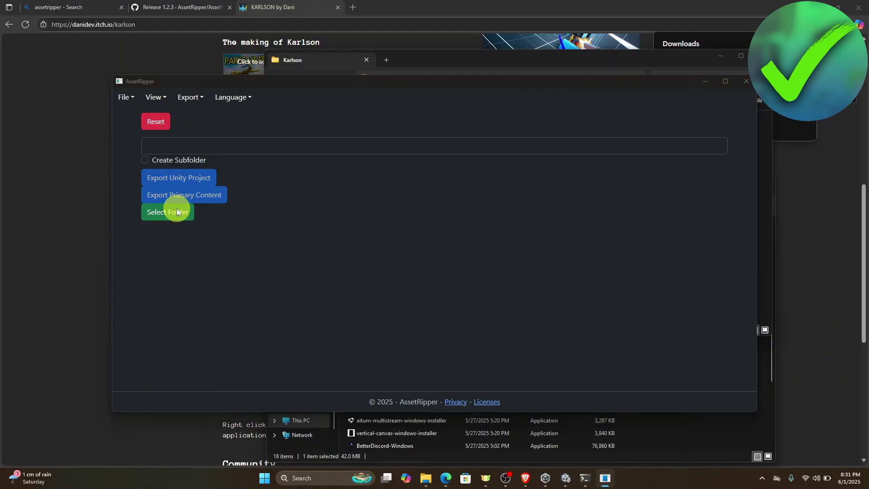
Step: Create a 'Decompiled game' folder in Downloads and export a Unity project there
click(154, 208)
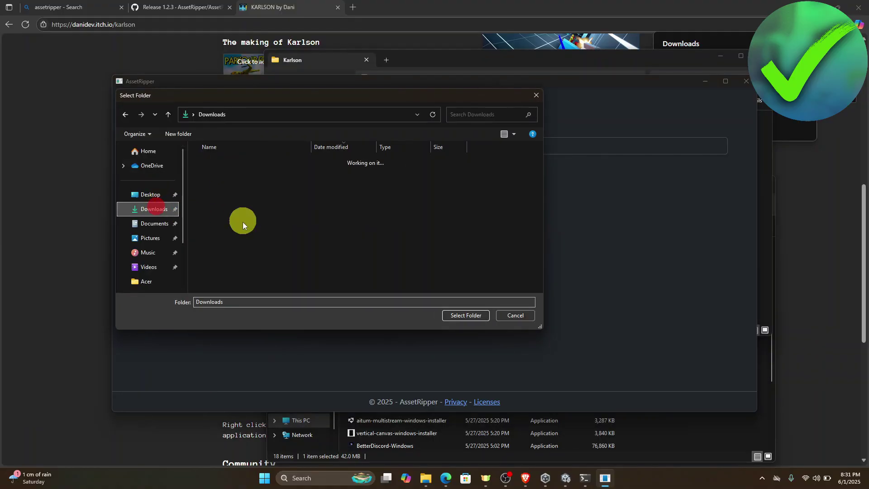
right_click(332, 223)
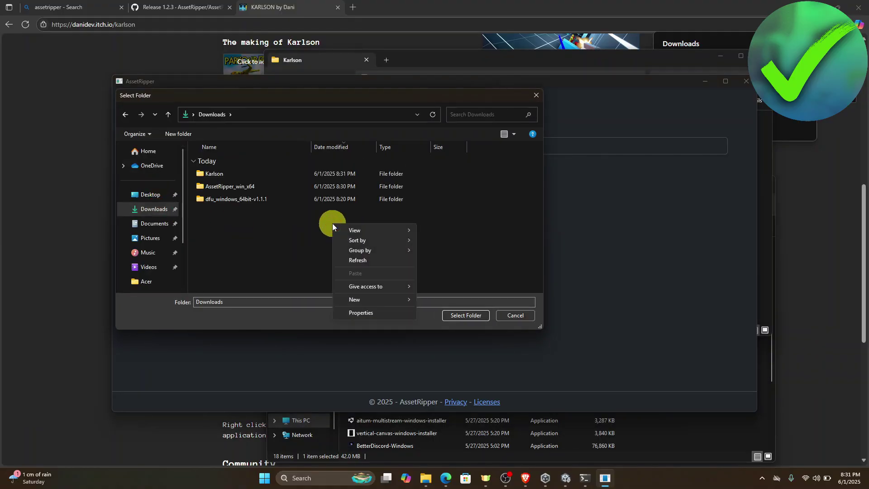
click(438, 300)
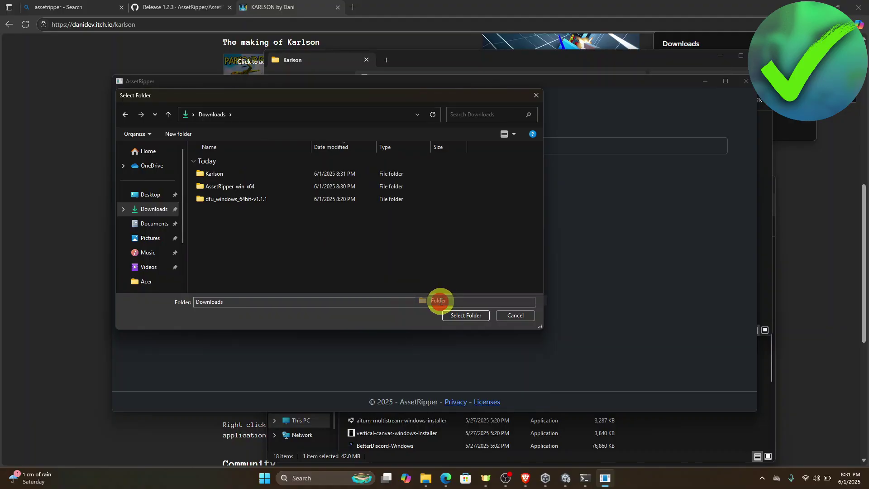
text(Decompiled game)
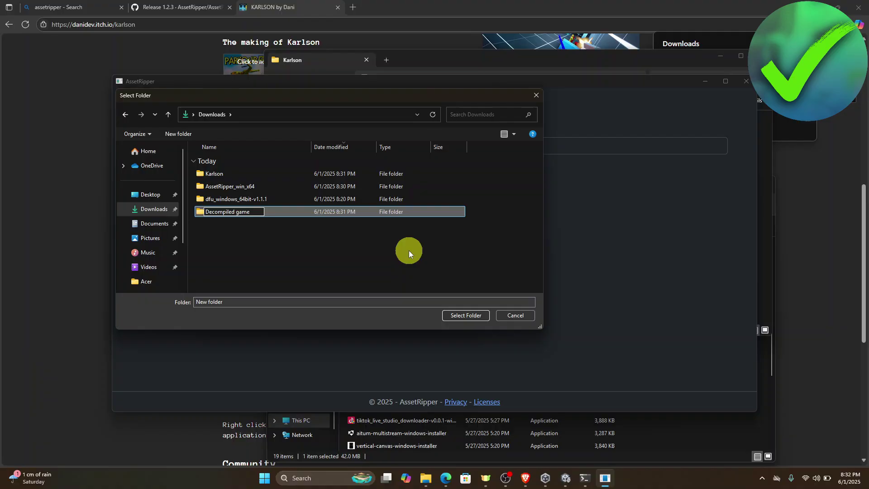
key(Return)
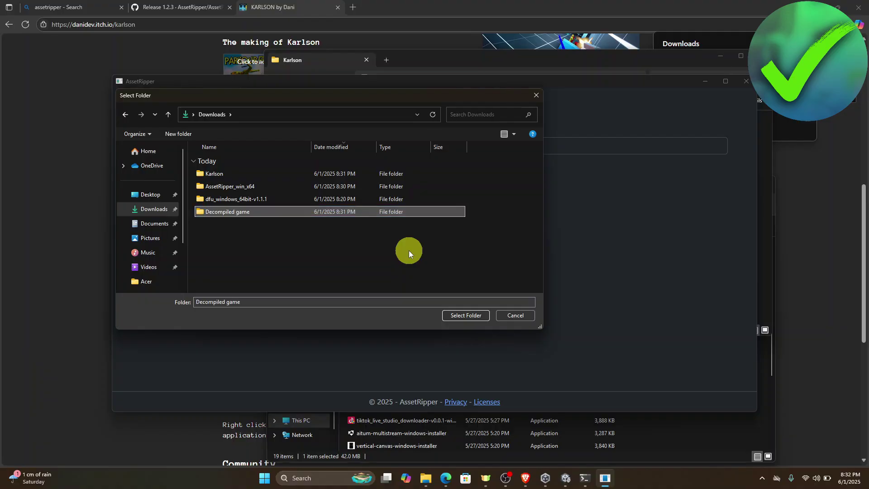
click(453, 316)
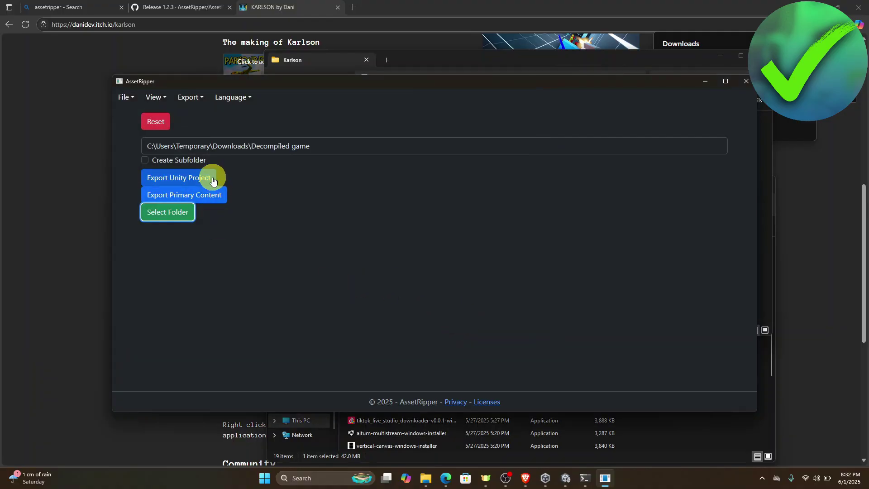
click(206, 178)
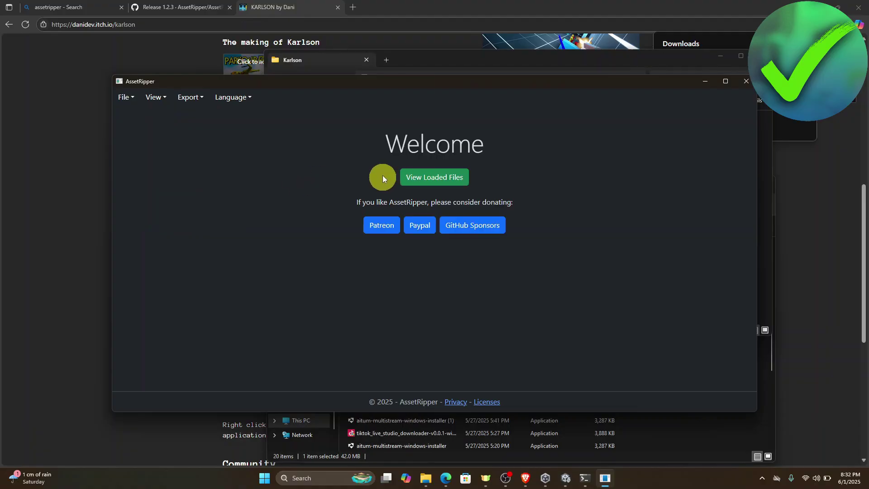
Step: Add Downloads\Decompiled game\ExportedProject to Unity Hub as a project from disk
click(545, 477)
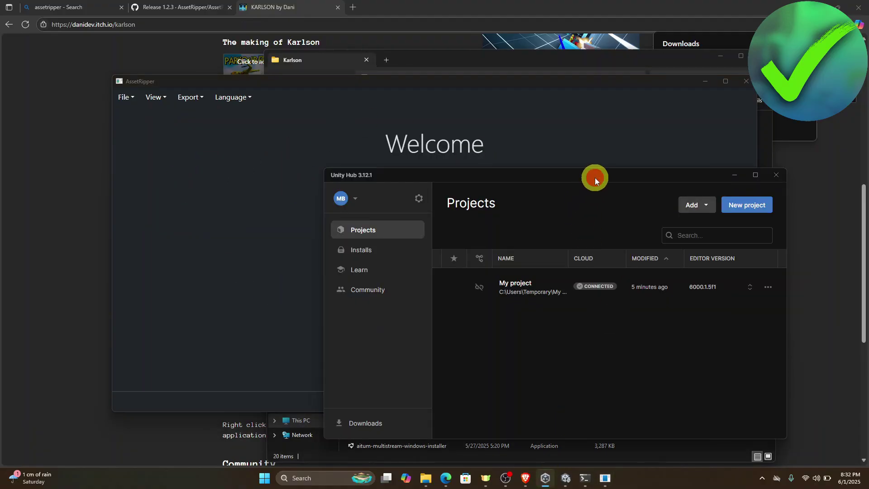
drag(594, 177, 430, 105)
click(216, 167)
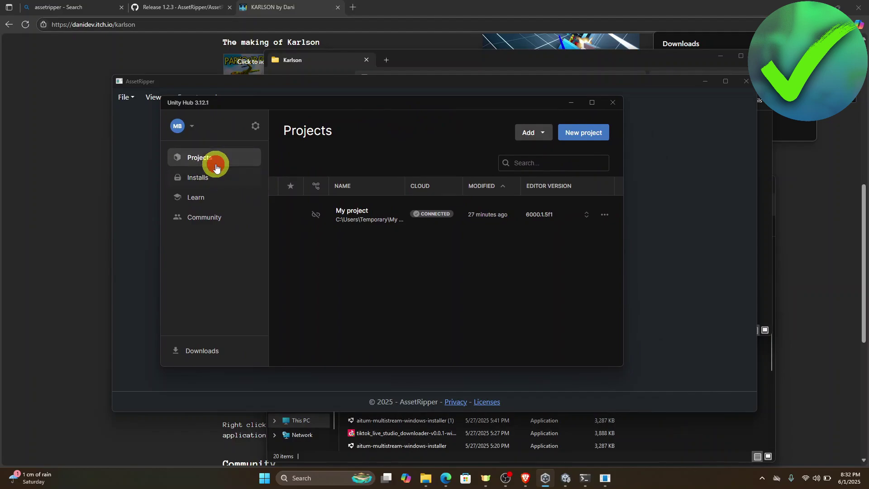
click(540, 133)
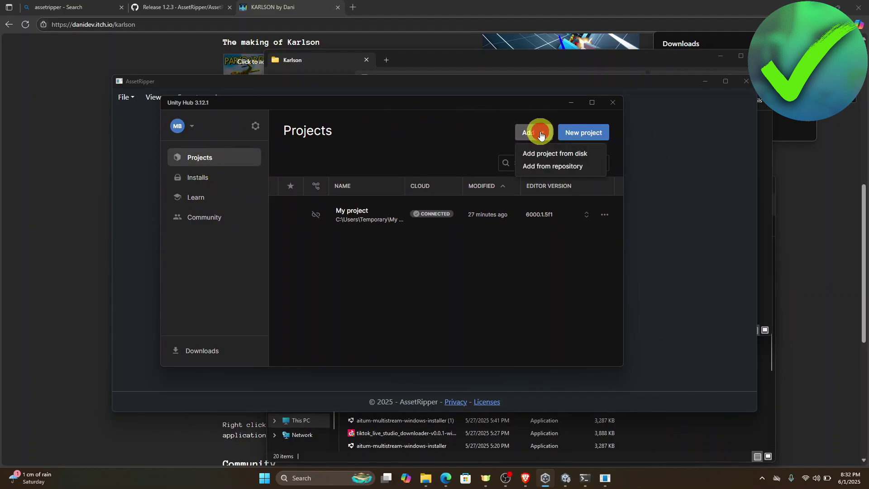
click(567, 155)
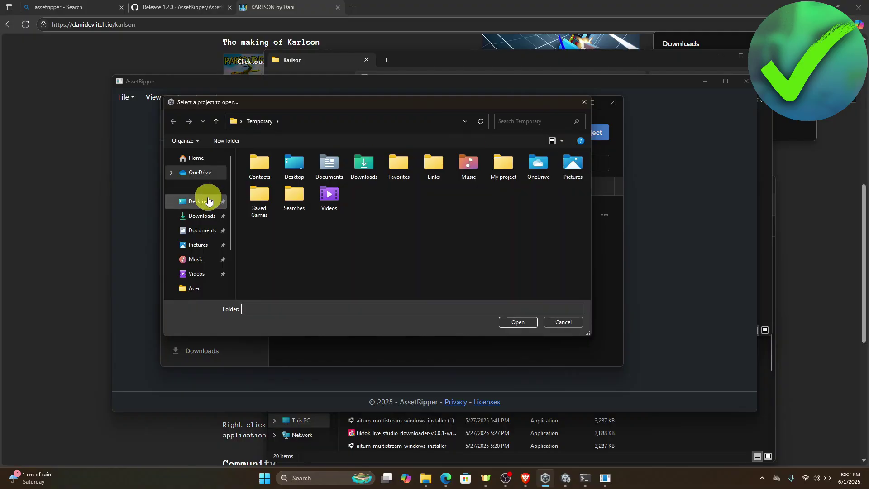
click(204, 216)
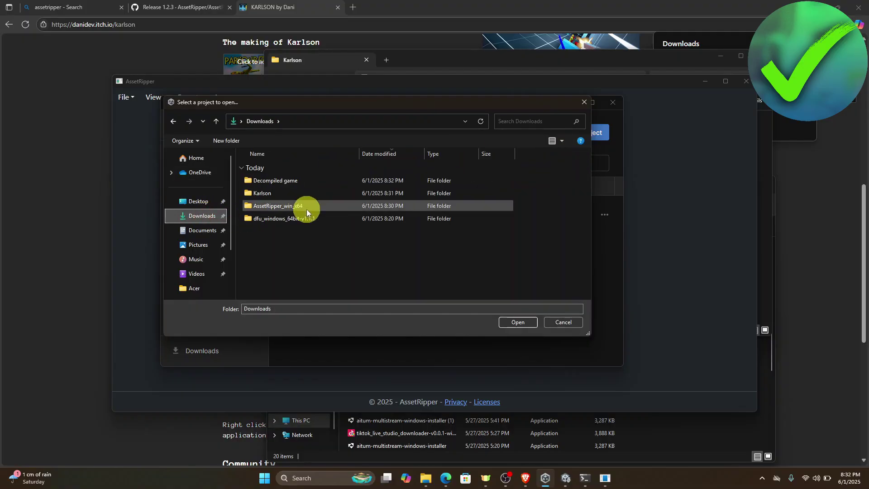
double_click(335, 179)
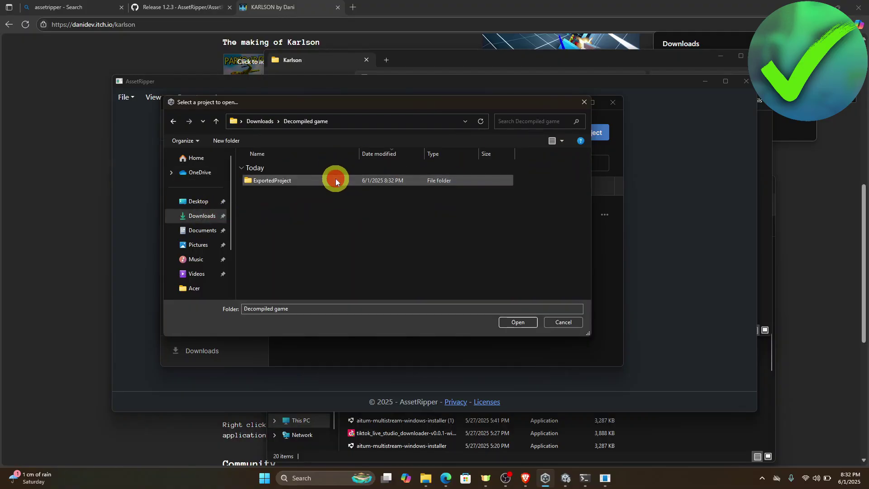
click(335, 179)
double_click(291, 180)
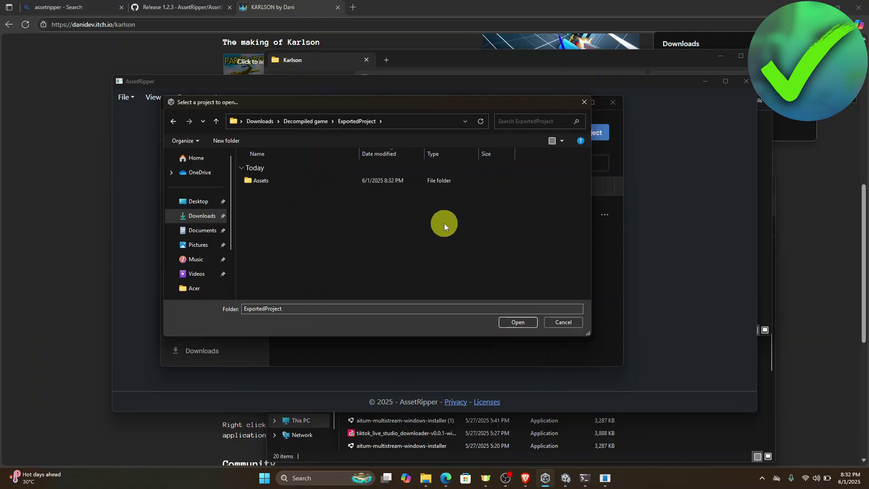
click(512, 321)
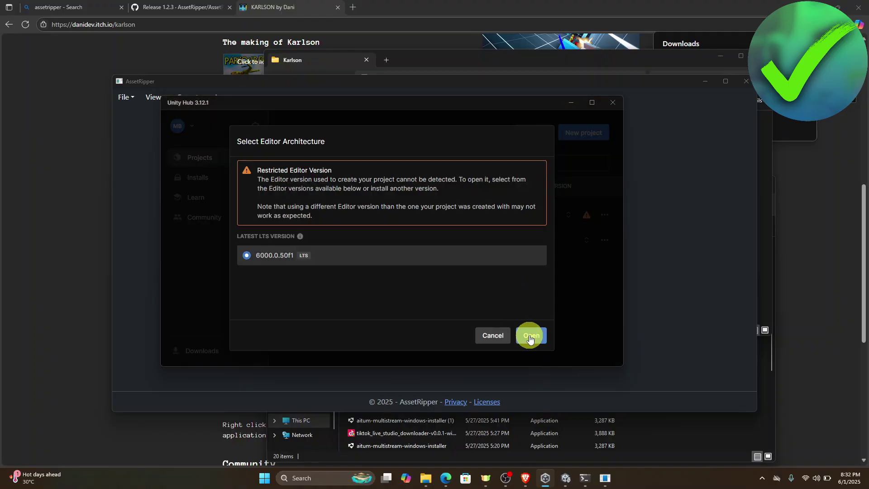
Step: Install editor 6000.0.50f1 with Visual Studio Community 2022, accepting its license terms
click(531, 334)
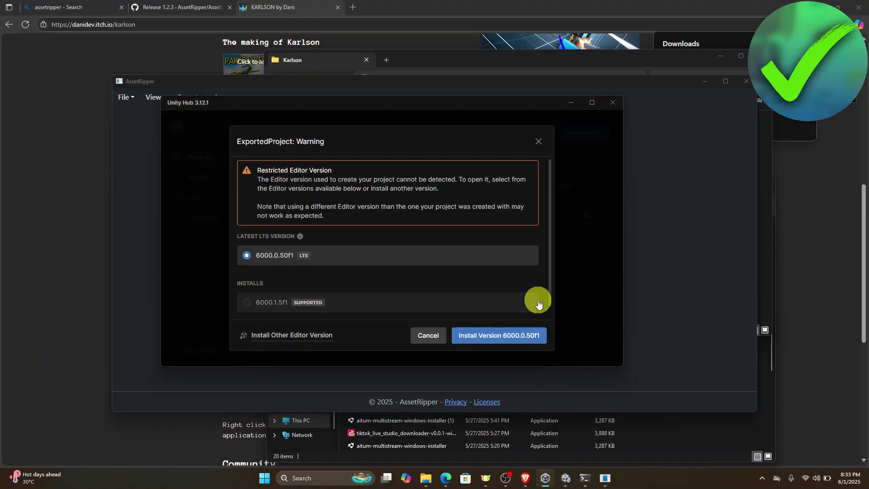
scroll(498, 295, down, 1)
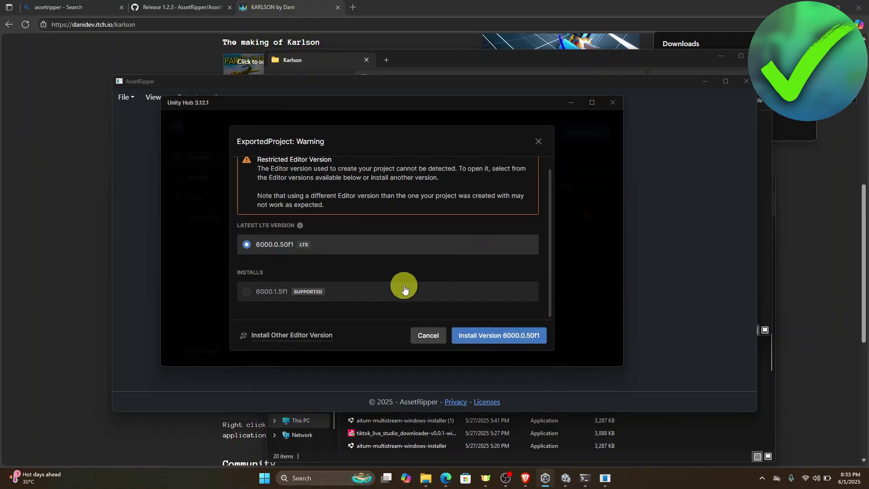
click(507, 341)
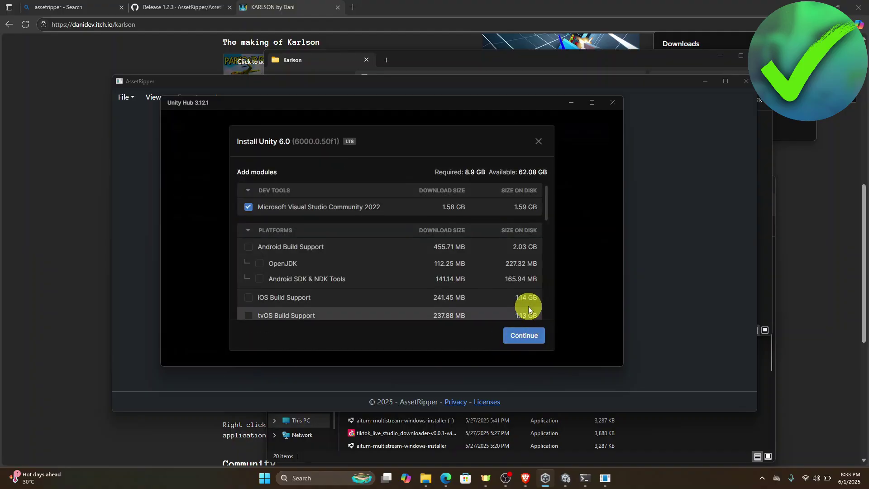
scroll(528, 306, down, 1)
click(527, 336)
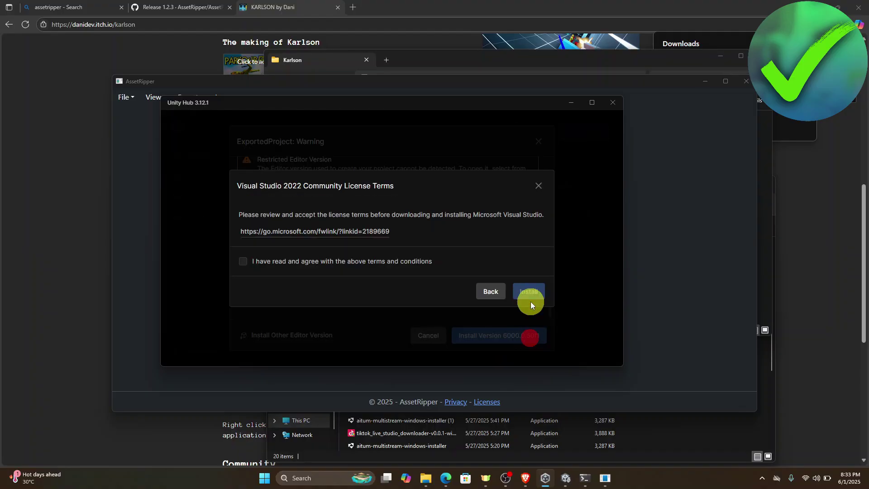
click(243, 261)
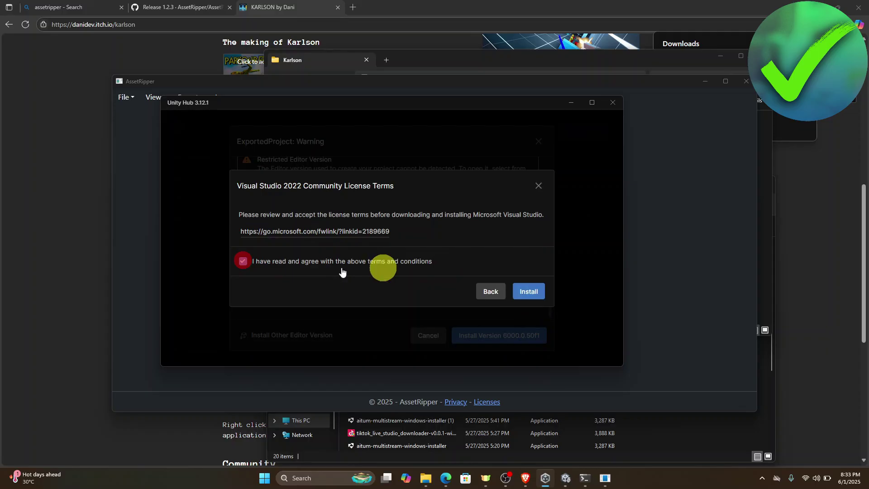
click(531, 292)
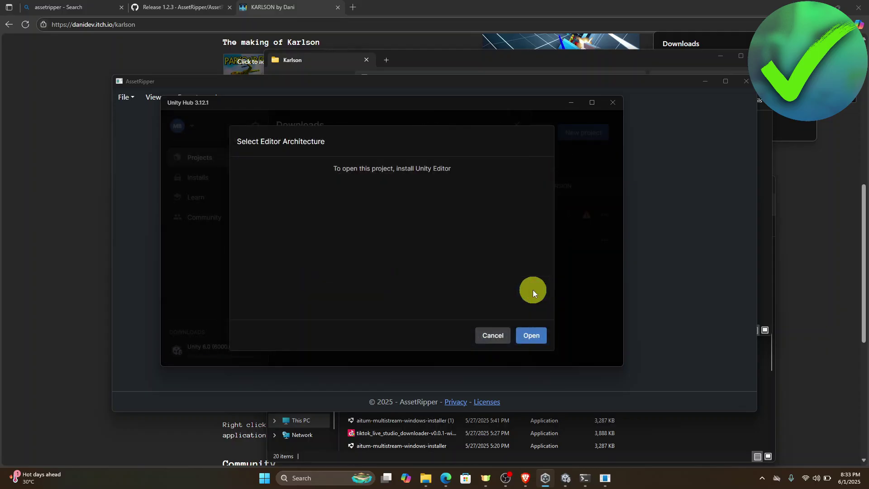
click(494, 336)
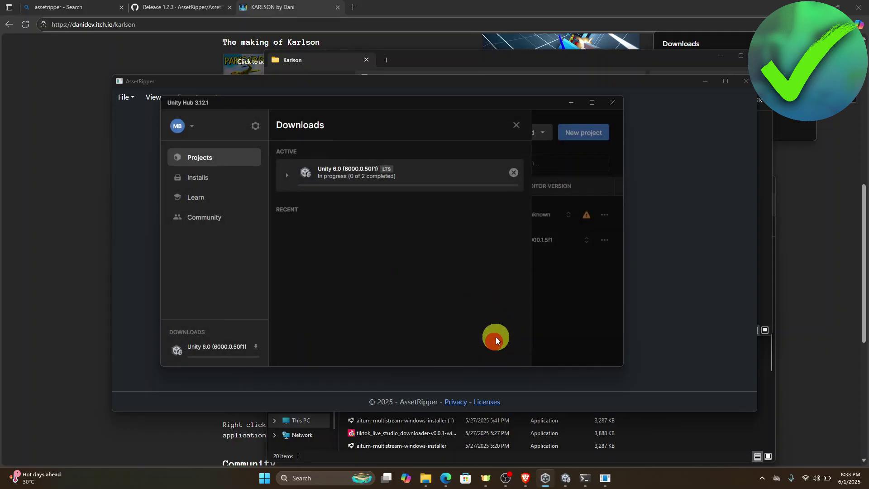